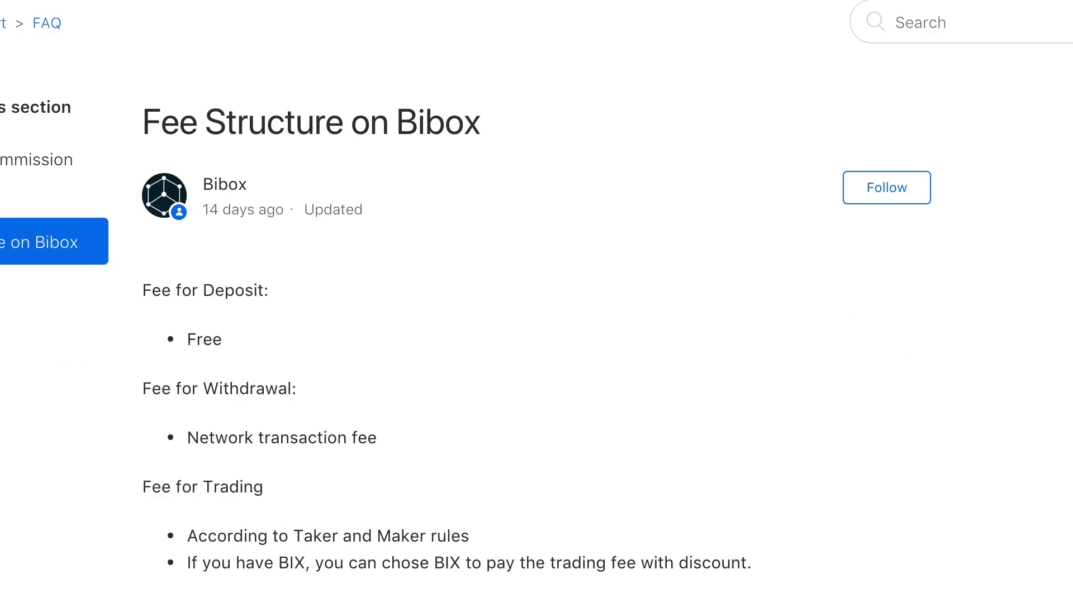
# - Review the taker and maker trading fees in the Bibox fee structure article
pyautogui.scroll(-10, 536, 302)
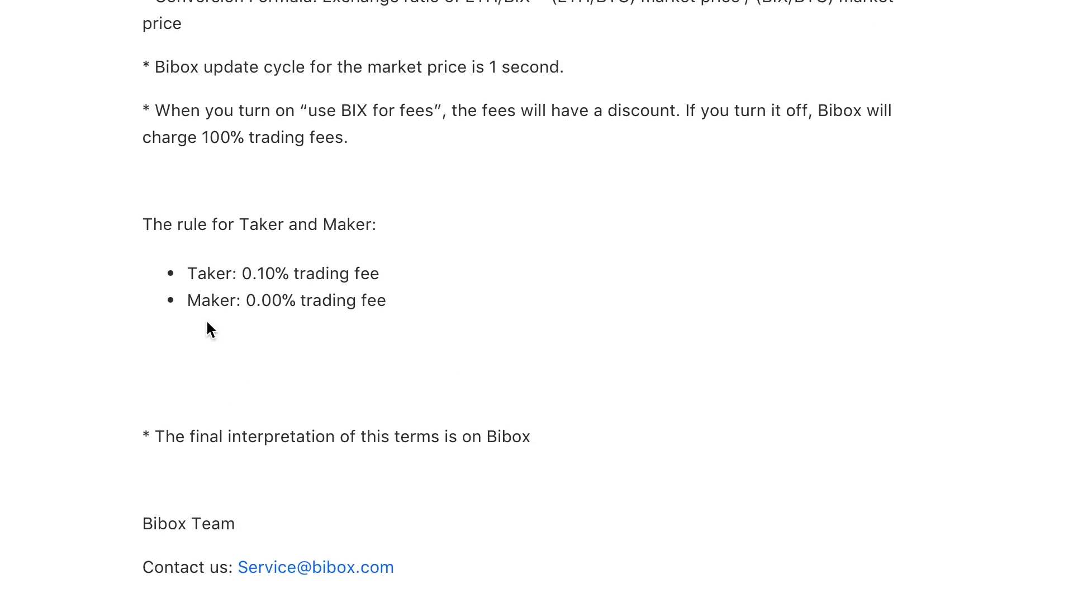
pyautogui.moveTo(182, 300); pyautogui.dragTo(405, 295)
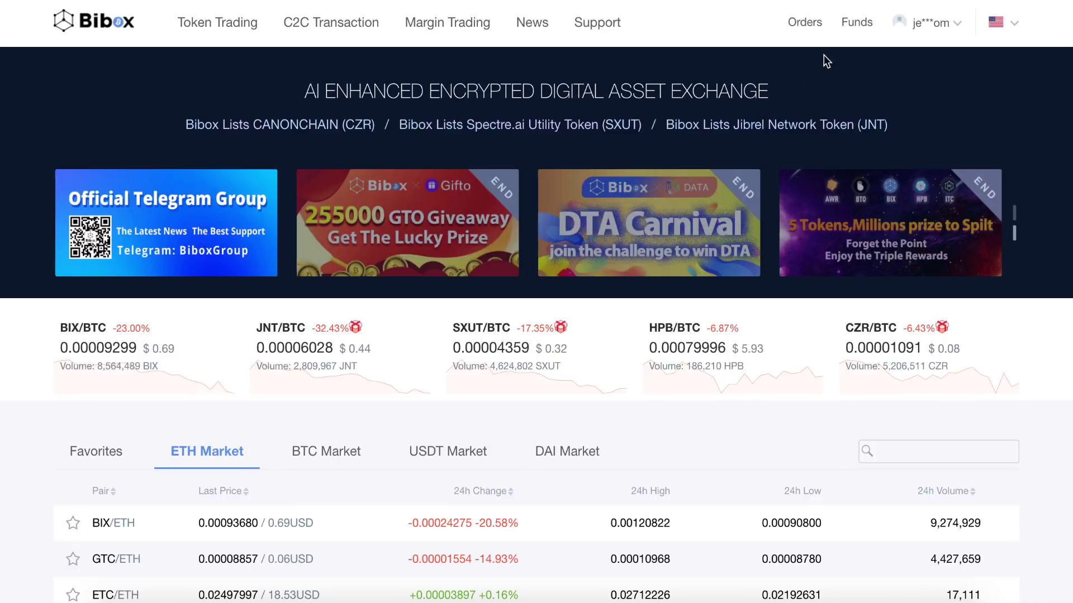
# - Open the account funds and start a Litecoin (LTC) deposit
pyautogui.click(856, 23)
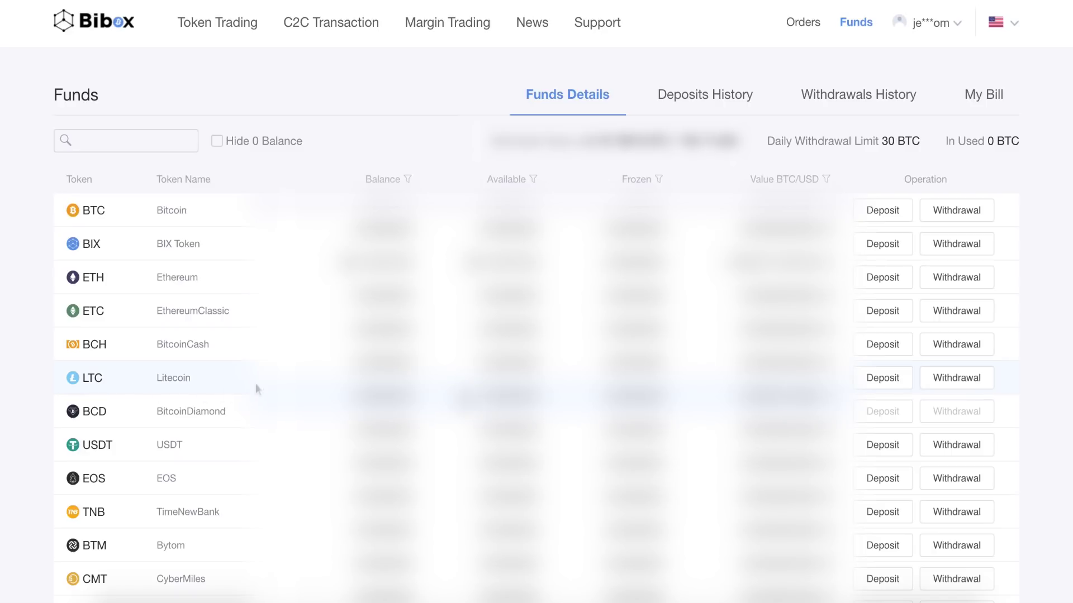
pyautogui.click(861, 385)
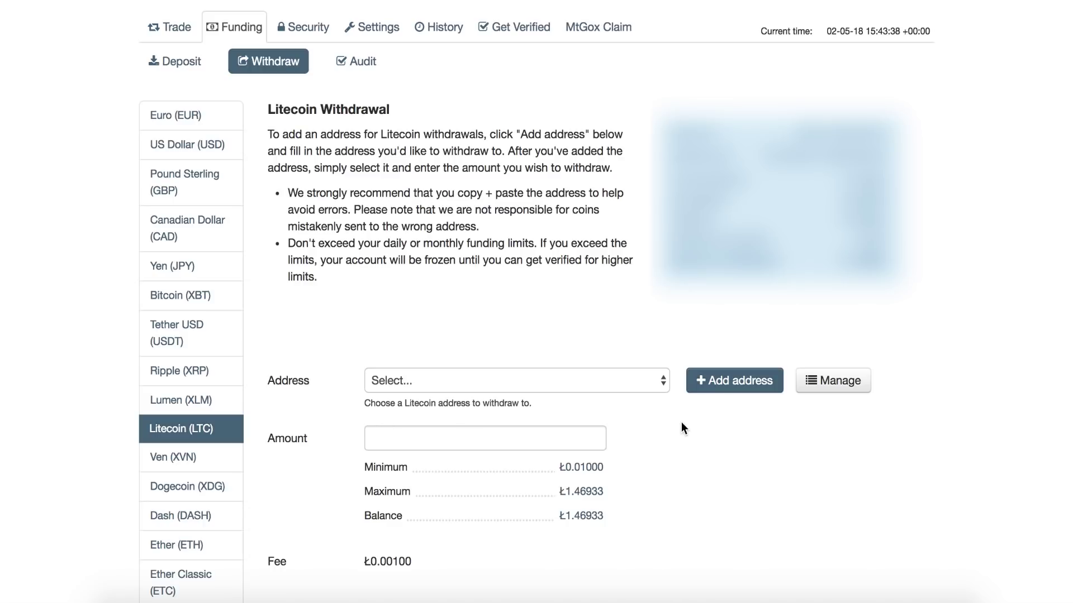
# - On Kraken, add a Litecoin withdrawal address described as "BIBOX [LTC]", paste the copied deposit address and save it
pyautogui.click(721, 388)
pyautogui.write('BIBOX [LTC')
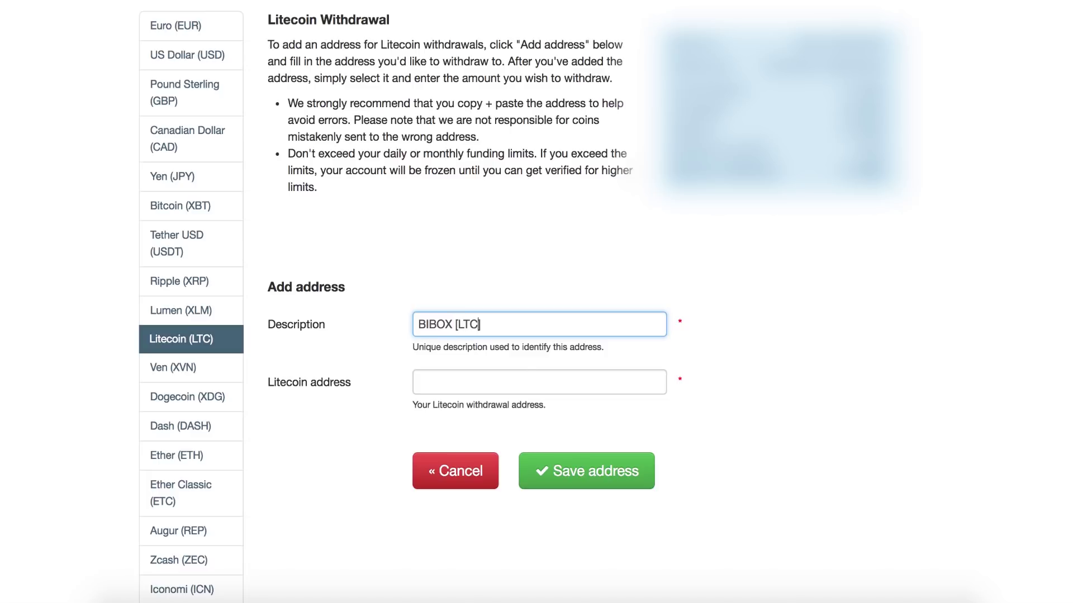
pyautogui.click(447, 382)
pyautogui.press('super+v')
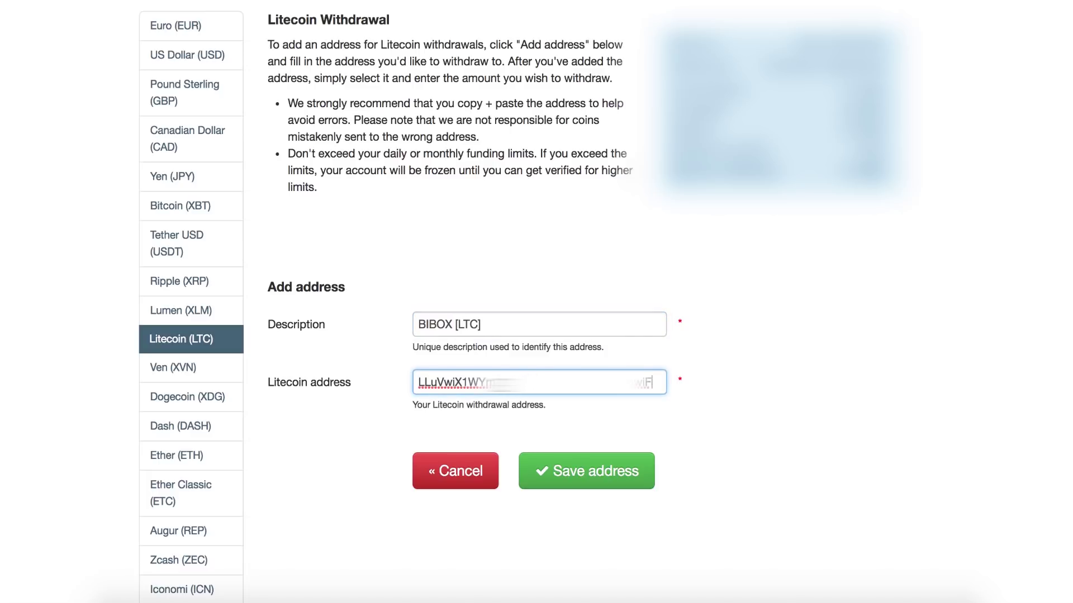
pyautogui.click(578, 469)
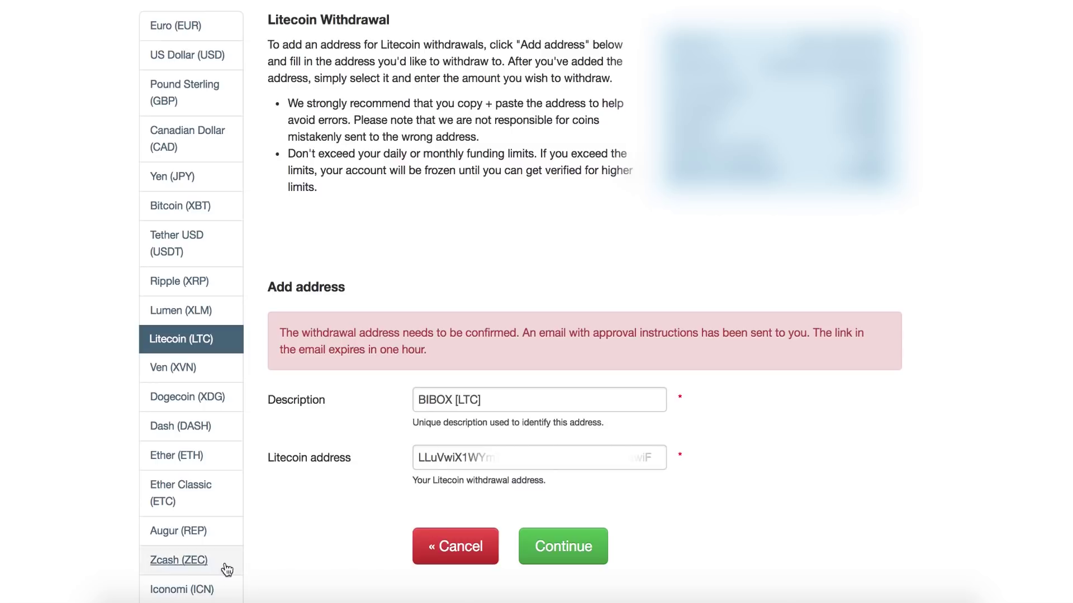
pyautogui.click(150, 596)
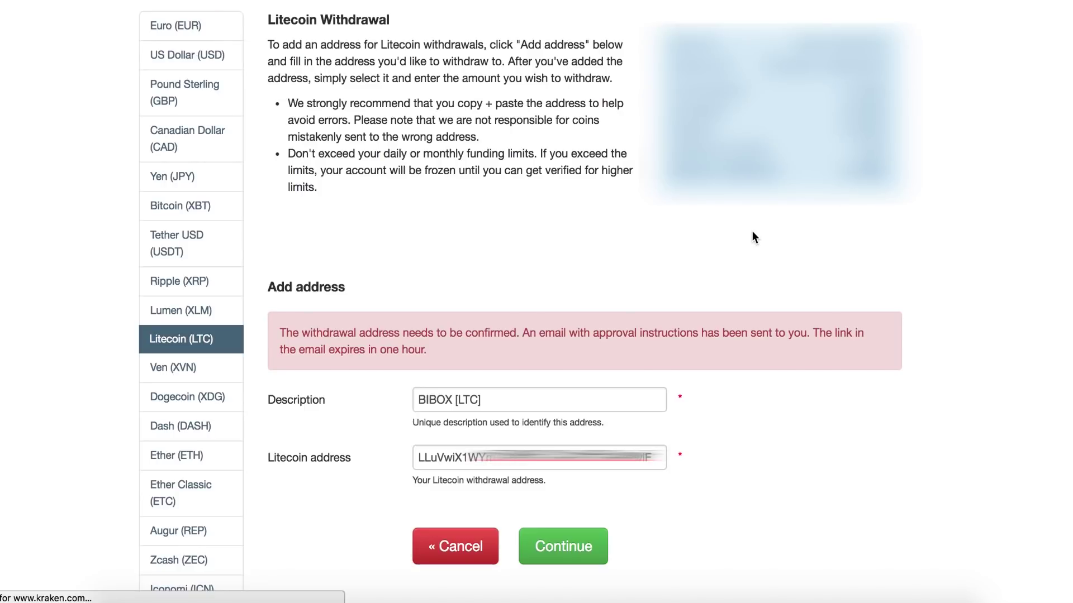
# - Choose the BIBOX [LTC] address for the Litecoin withdrawal, set the amount to 1 and proceed to the withdrawal review
pyautogui.click(425, 290)
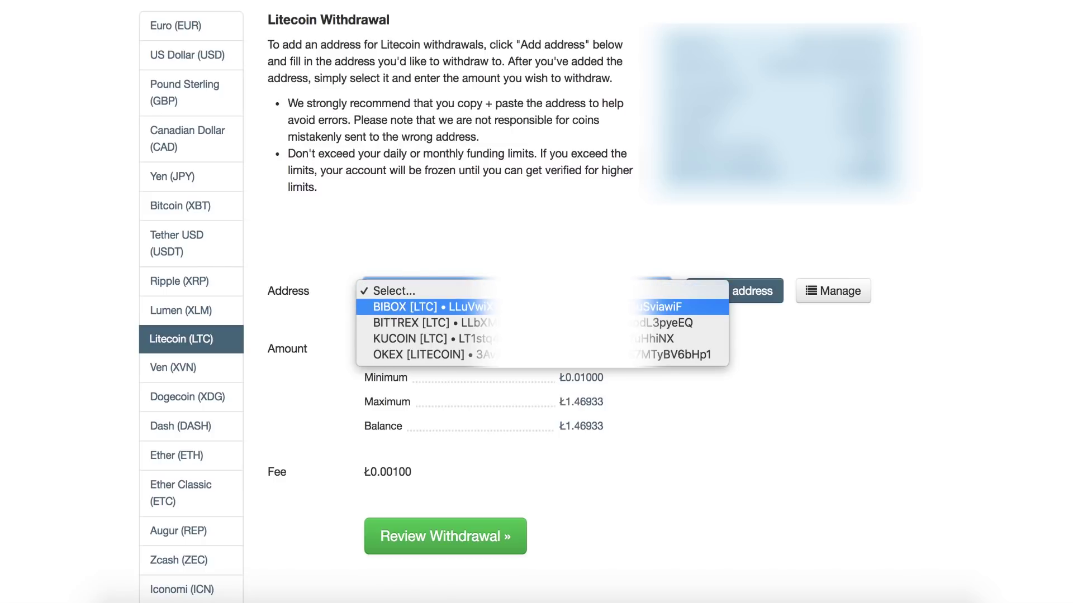
pyautogui.click(486, 307)
pyautogui.click(507, 349)
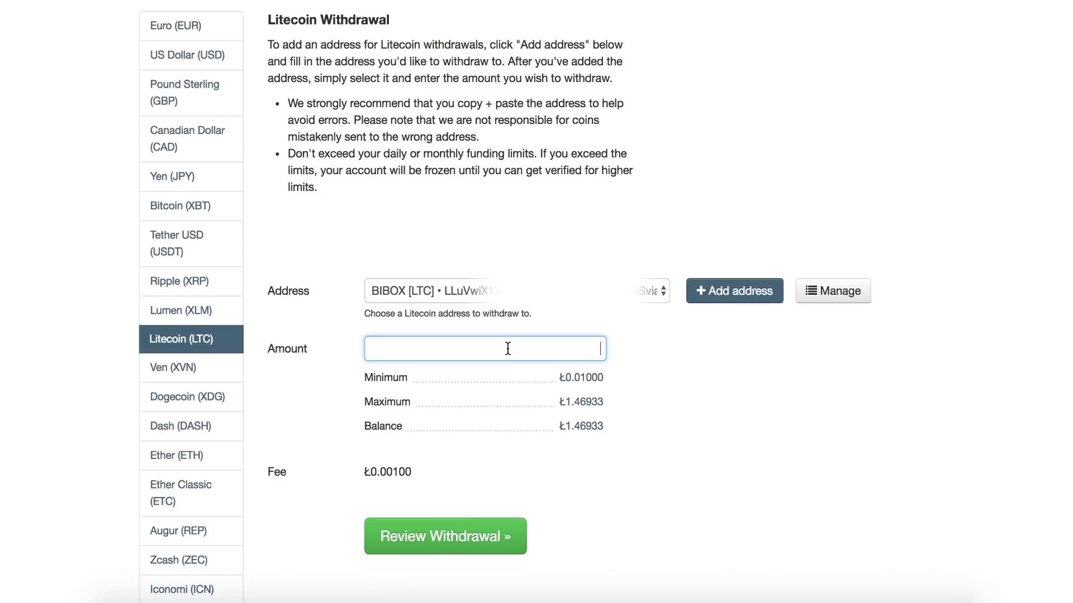
pyautogui.write('1')
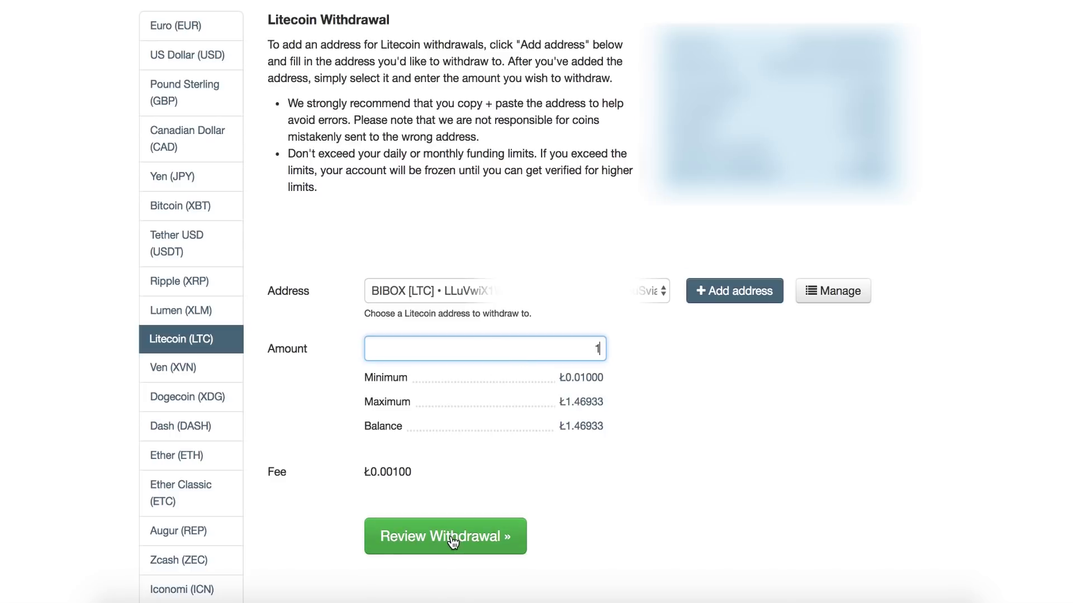
pyautogui.click(414, 538)
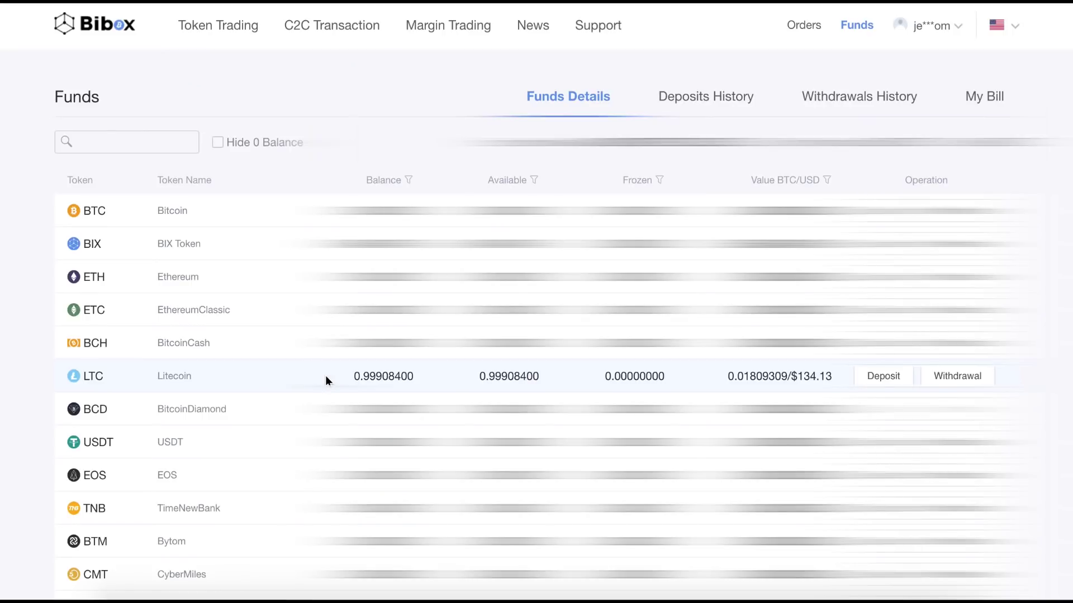
# - Check the Litecoin balance in the Bibox funds, then open the LTC/ETH pair in Token Trading
pyautogui.moveTo(343, 376); pyautogui.dragTo(413, 378)
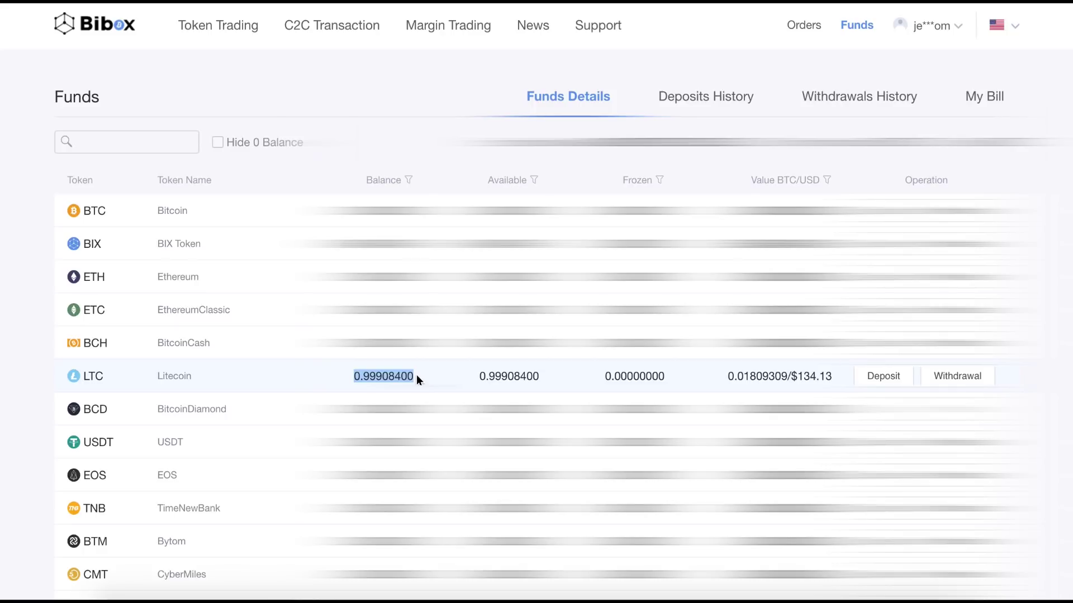
pyautogui.click(227, 36)
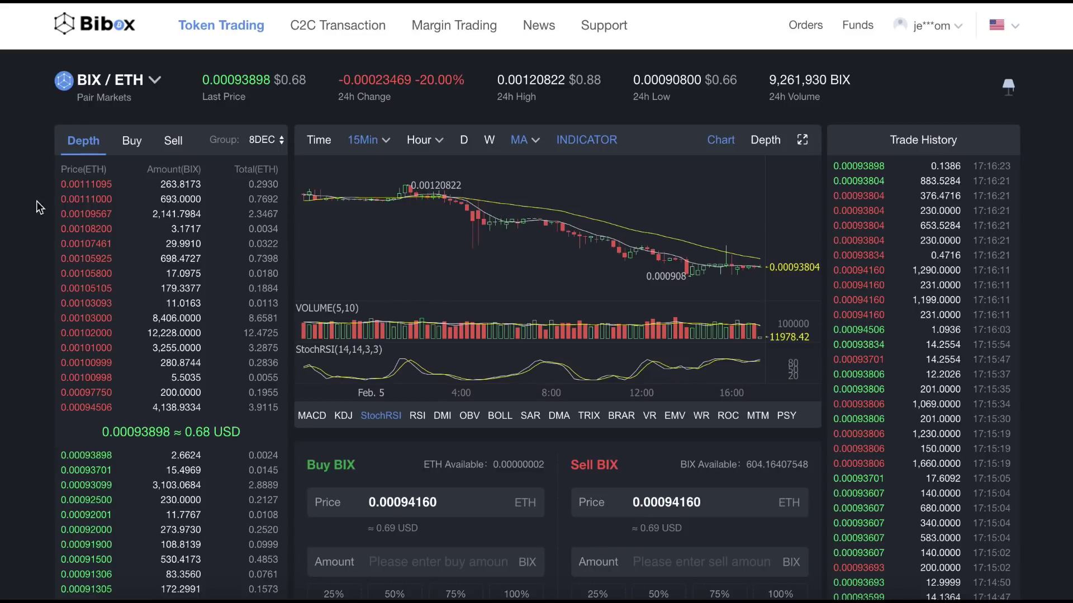
pyautogui.click(94, 84)
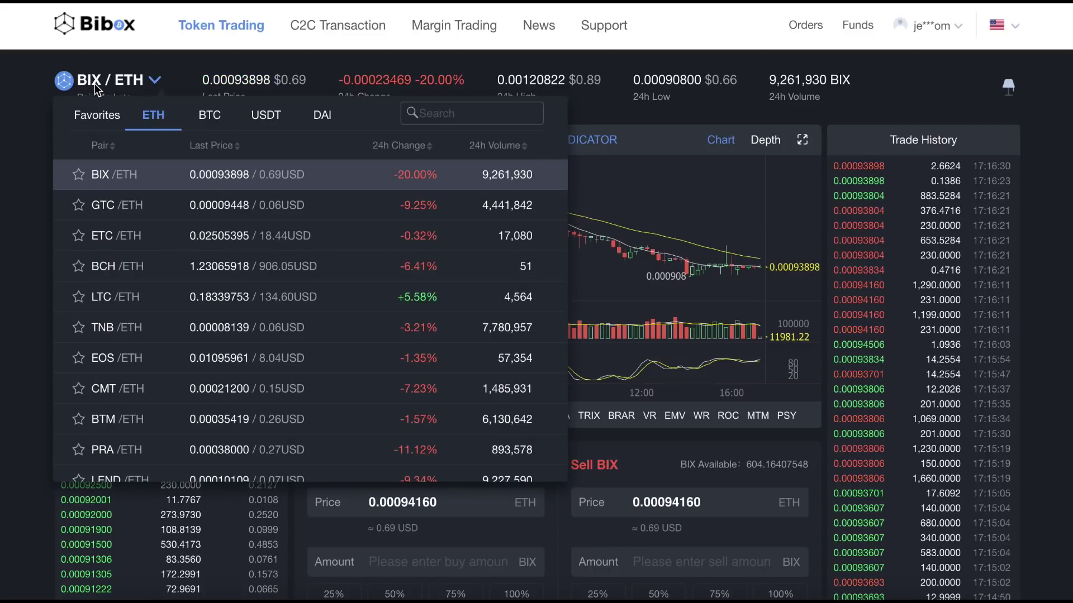
pyautogui.click(107, 298)
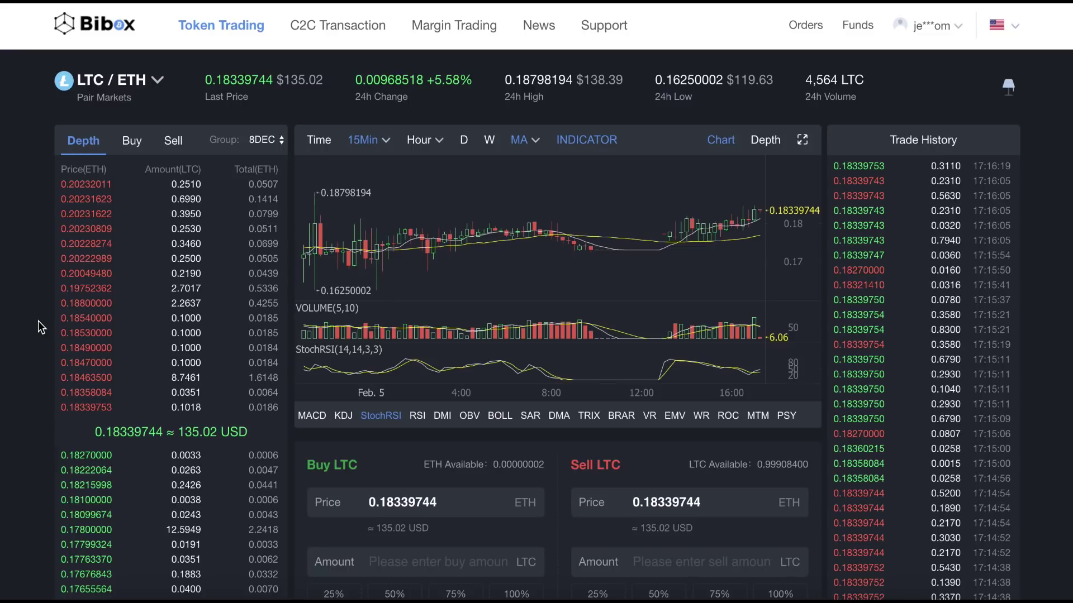
# - Examine the order book, price chart and depth view of the LTC/ETH market
pyautogui.scroll(-1, 38, 321)
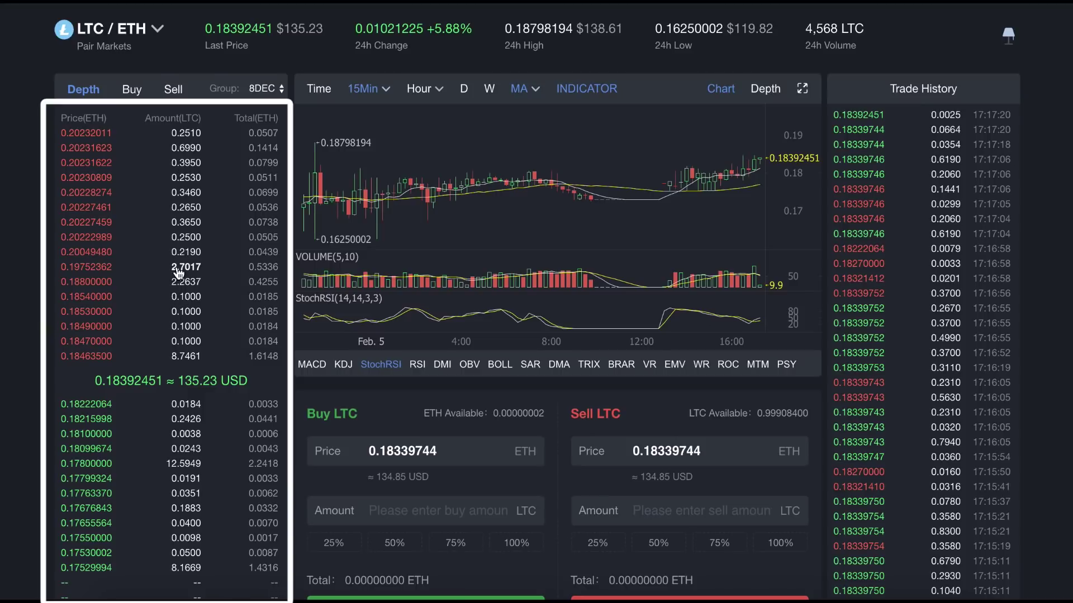
pyautogui.scroll(-1, 120, 309)
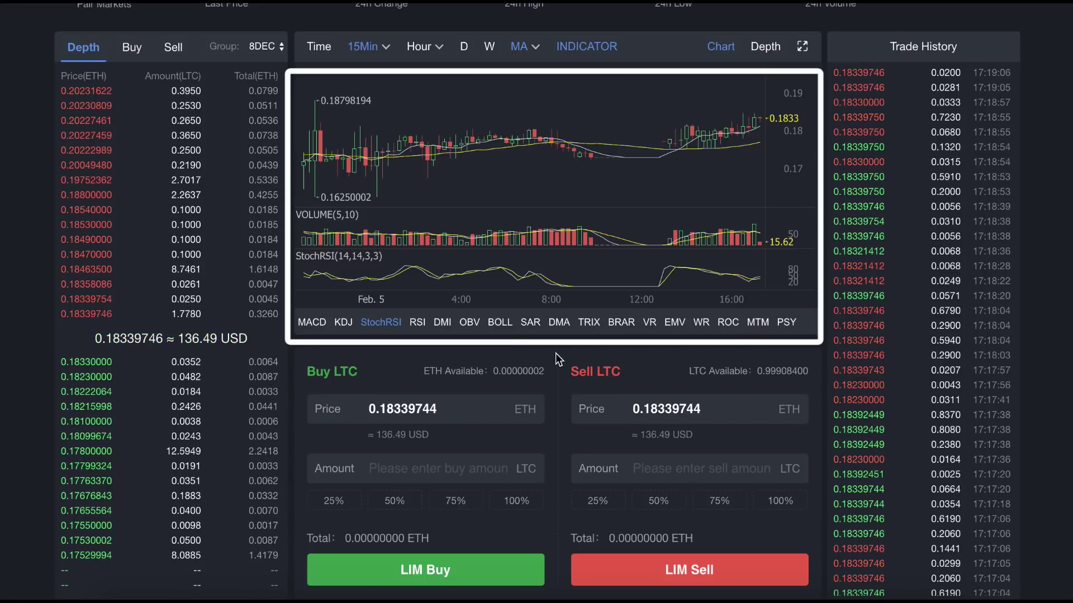
pyautogui.click(767, 49)
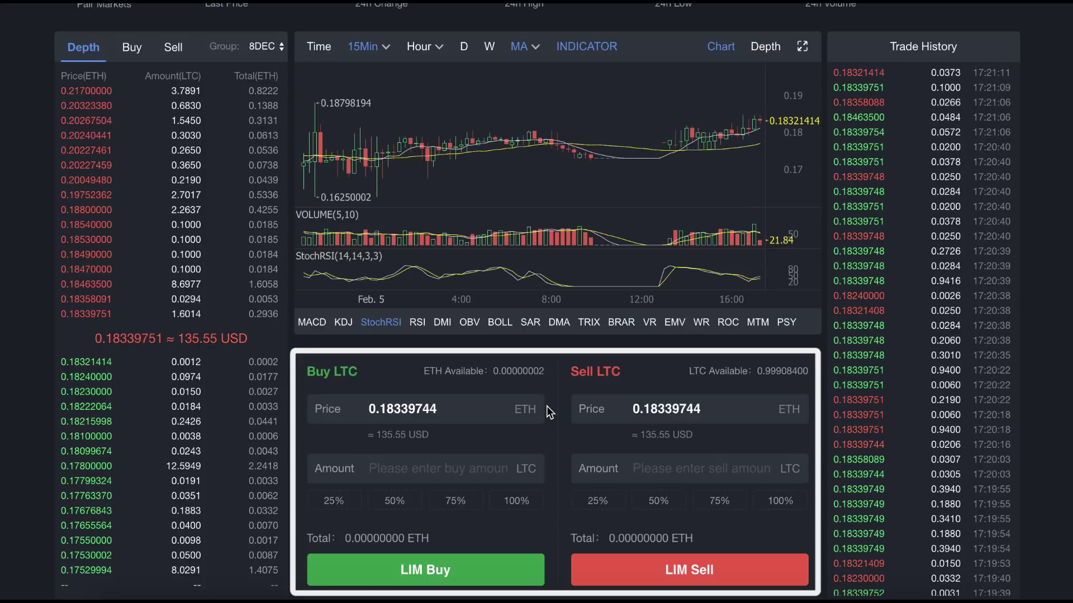
# - Set the Sell LTC amount to 100% of the available Litecoin
pyautogui.moveTo(594, 372); pyautogui.dragTo(656, 371)
pyautogui.click(656, 371)
pyautogui.click(778, 502)
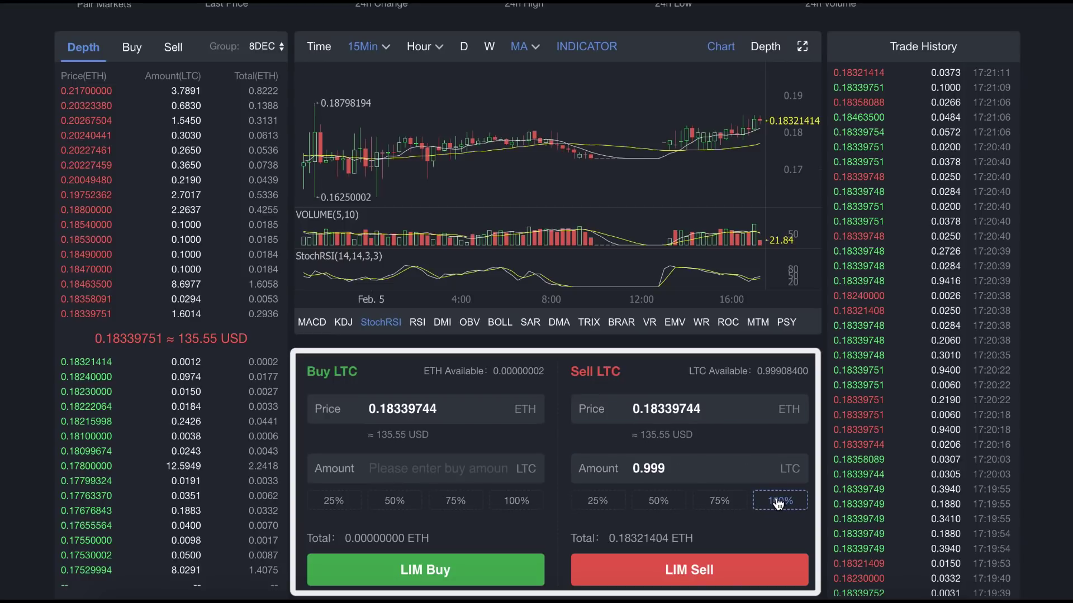
pyautogui.click(660, 469)
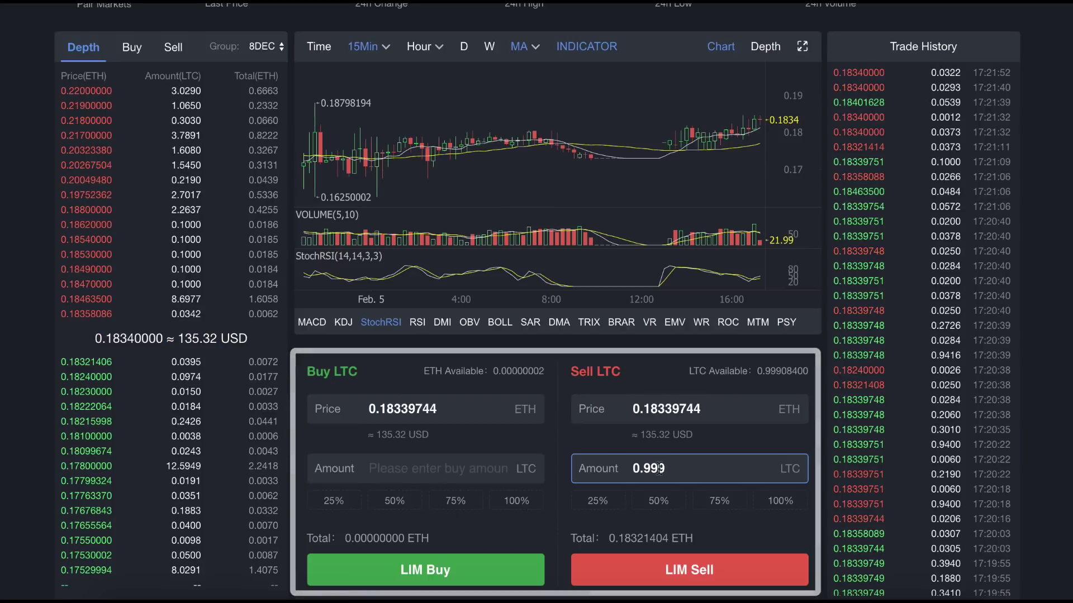
# - Pick 0.18100000 ETH from the buy orders as the price, place the limit sell order for LTC and check the open orders
pyautogui.click(45, 419)
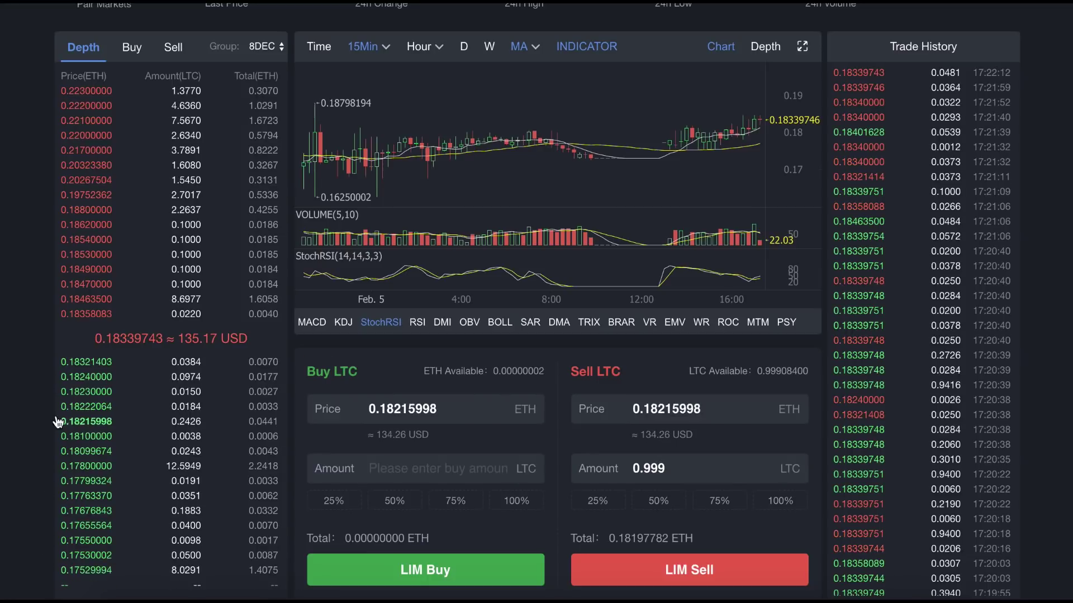
pyautogui.click(84, 451)
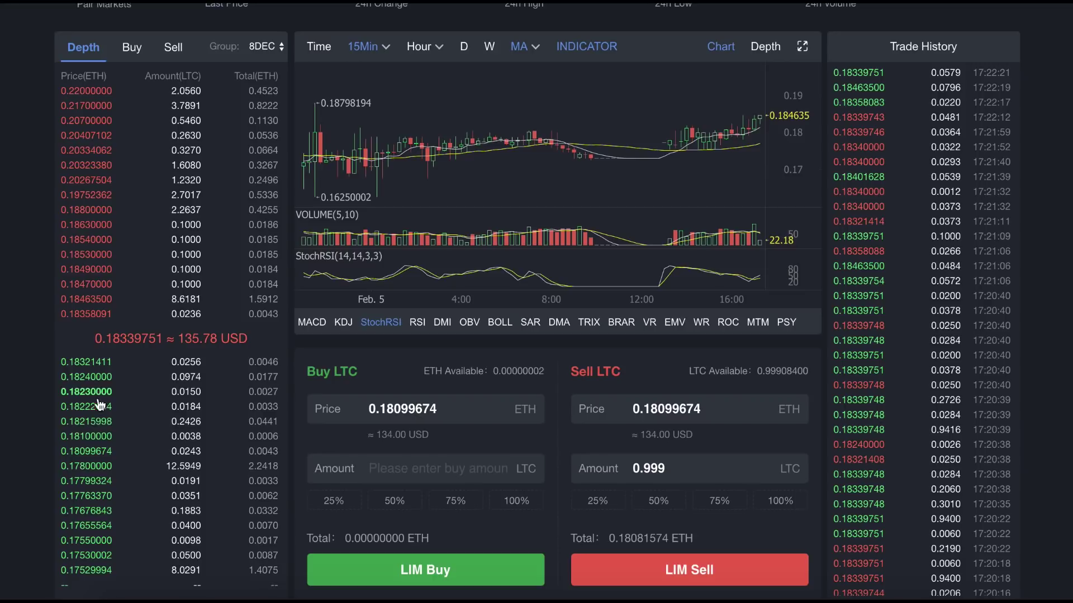
pyautogui.doubleClick(82, 440)
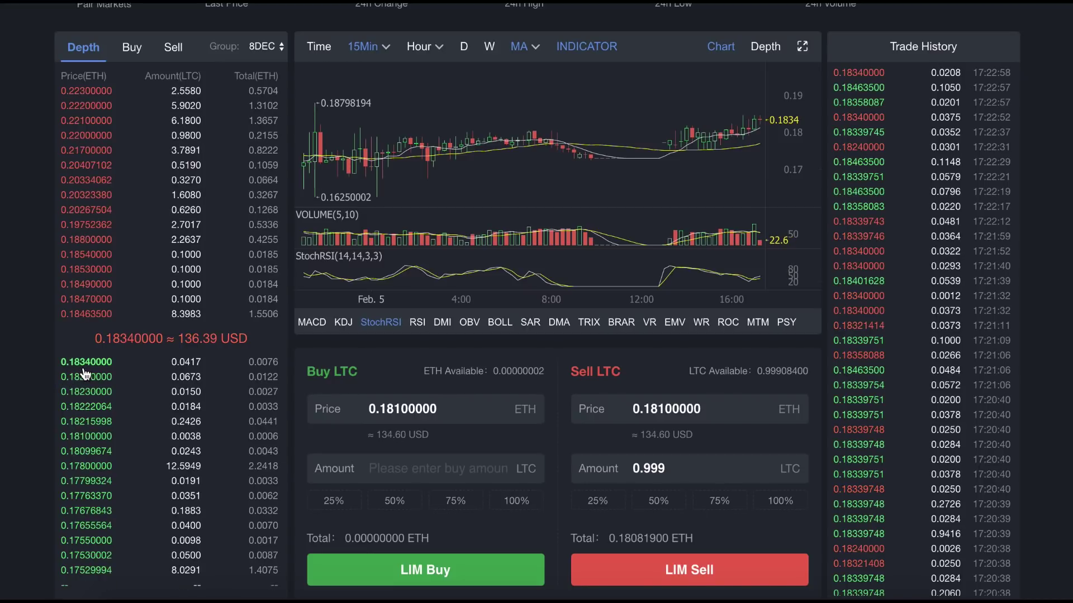
pyautogui.click(86, 495)
pyautogui.click(87, 445)
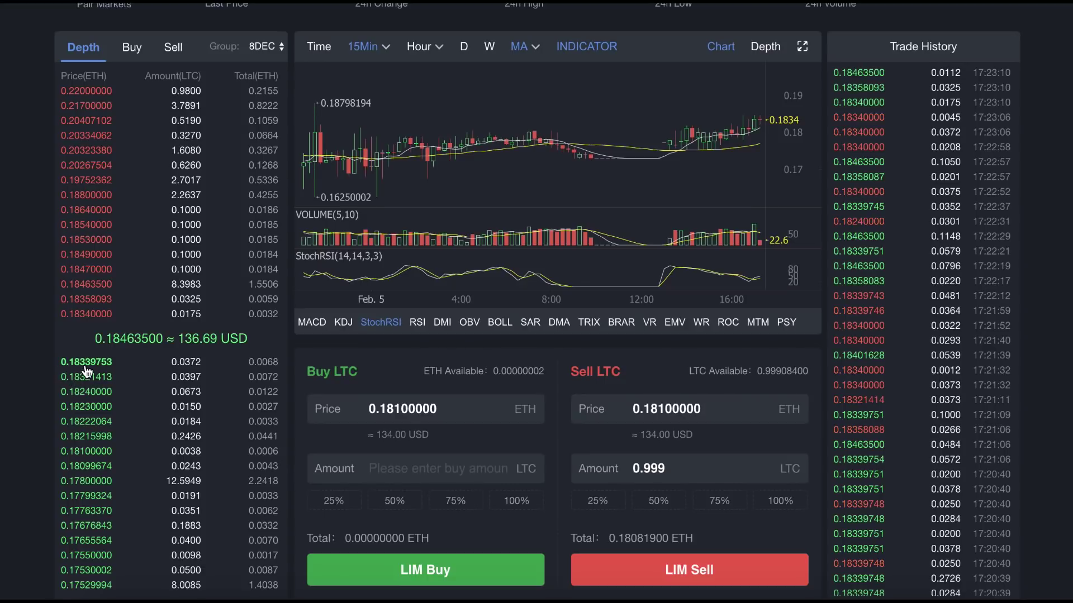
pyautogui.click(677, 569)
pyautogui.scroll(-3, 101, 510)
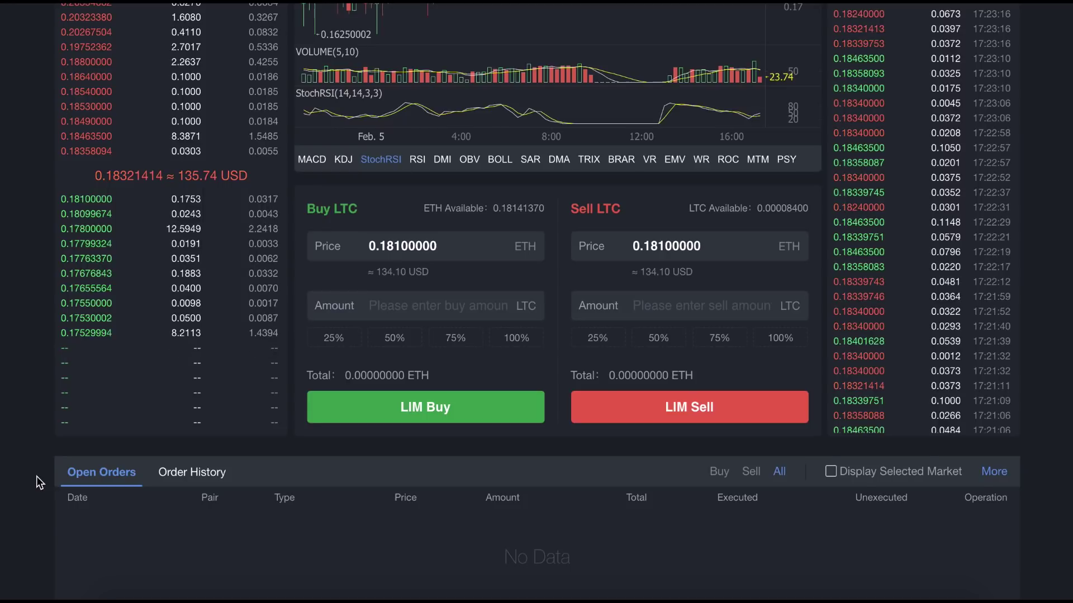
# - Search the ETH market pairs for "hpb" and open the HPB/ETH market
pyautogui.scroll(4, 35, 476)
pyautogui.moveTo(96, 39)
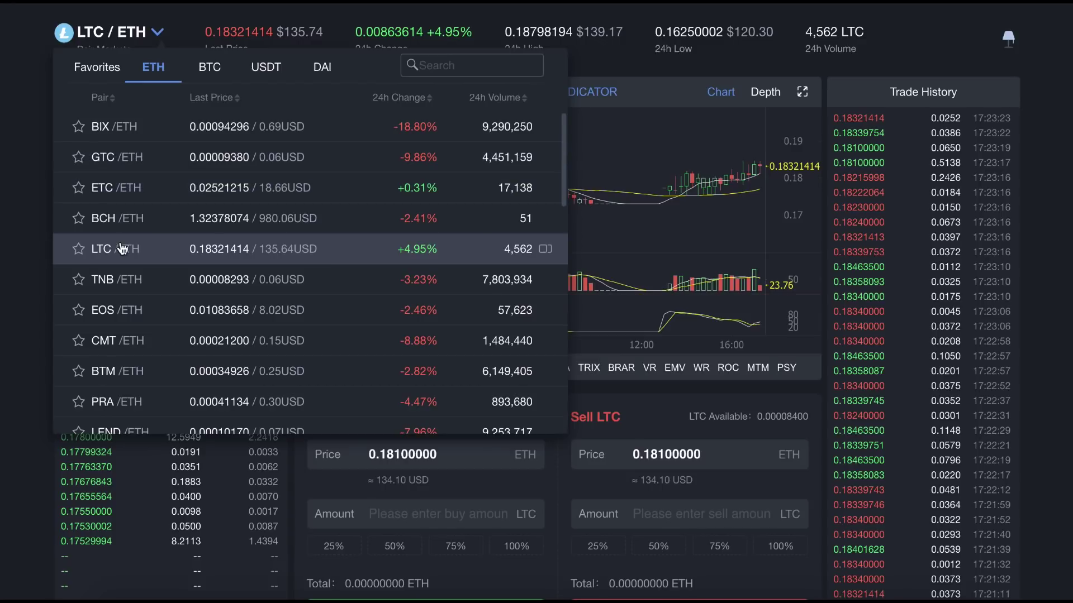
pyautogui.click(430, 68)
pyautogui.write('hpb')
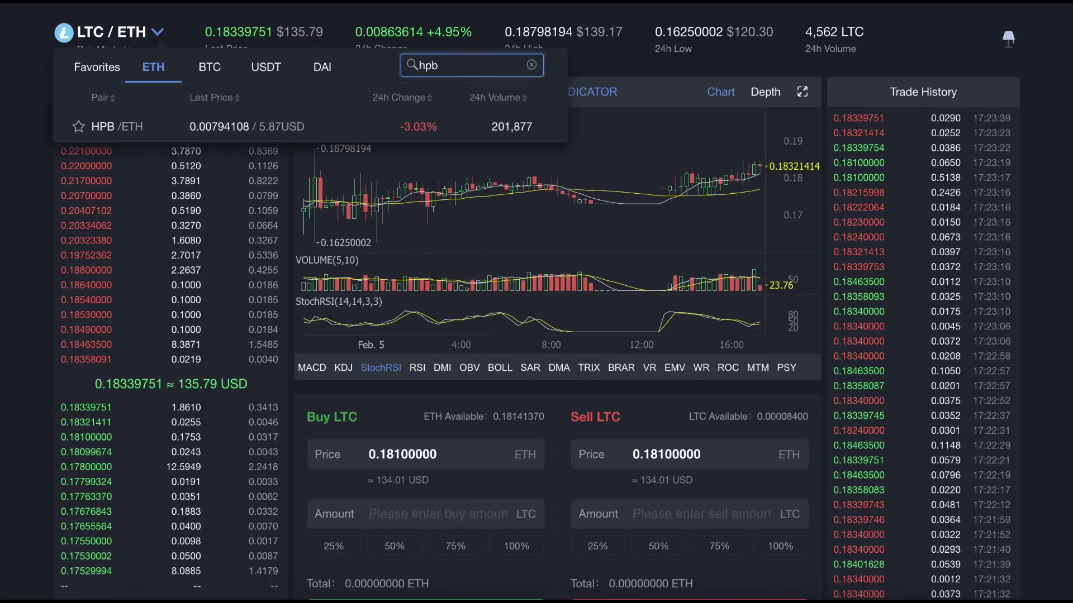
pyautogui.click(121, 137)
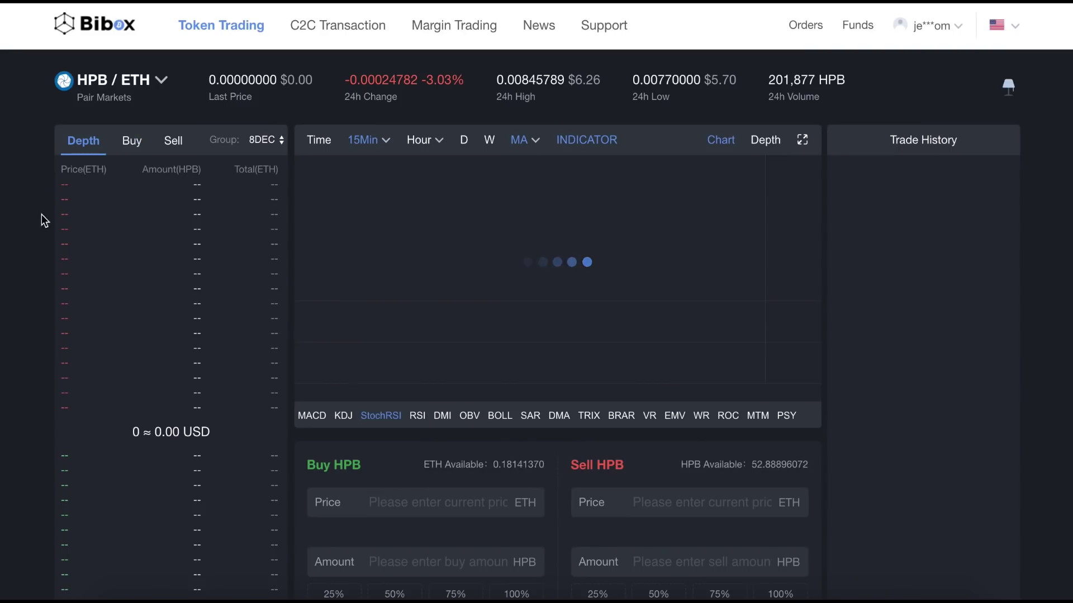
# - Set the Buy HPB amount to 100% of the available ETH
pyautogui.scroll(-2, 323, 333)
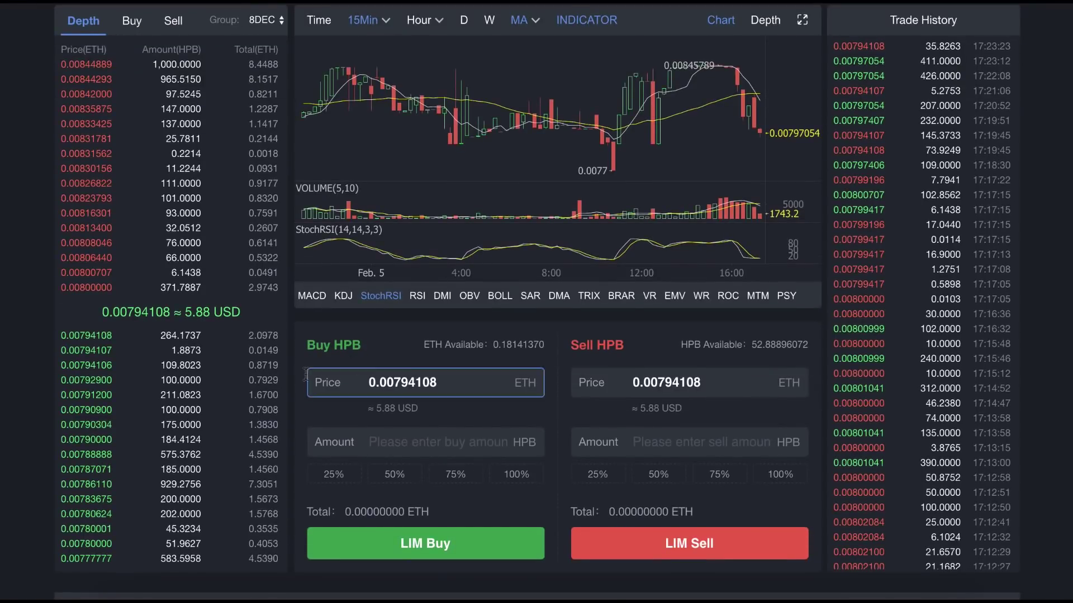
pyautogui.scroll(1, 303, 360)
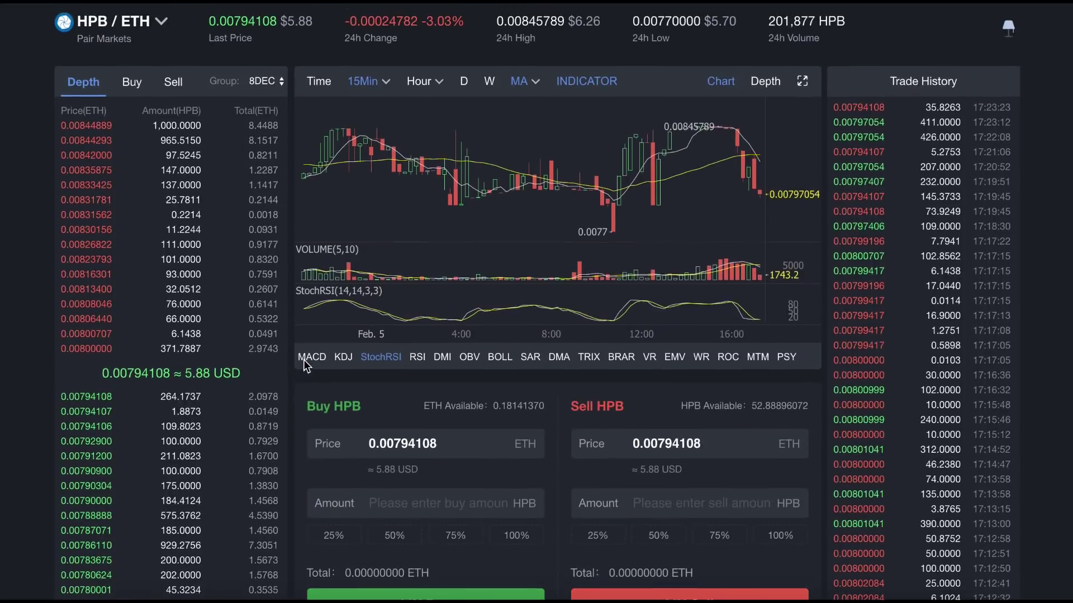
pyautogui.scroll(-1, 510, 513)
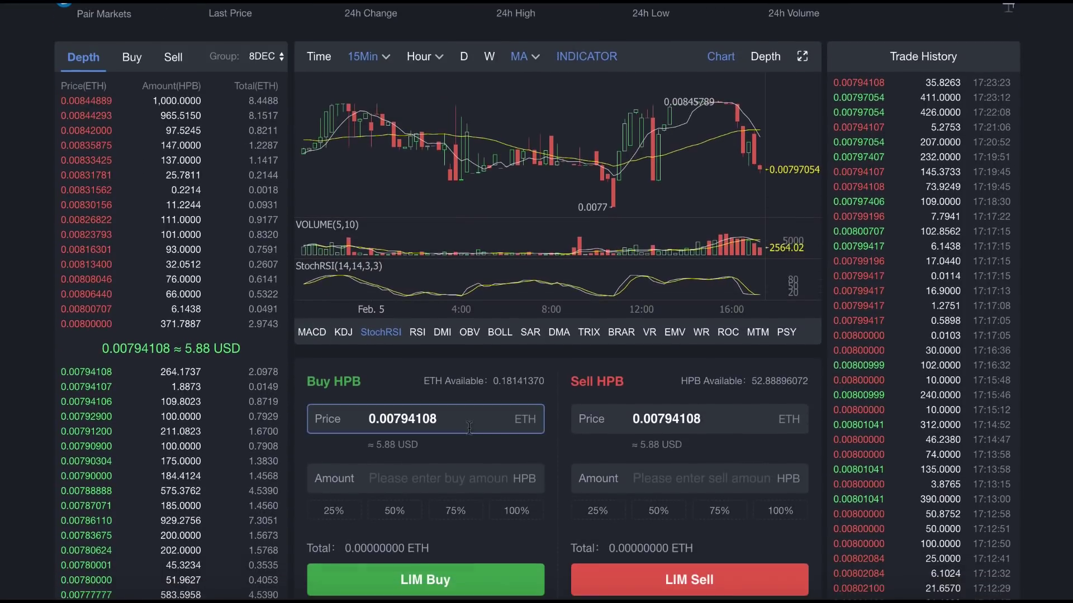
pyautogui.click(513, 519)
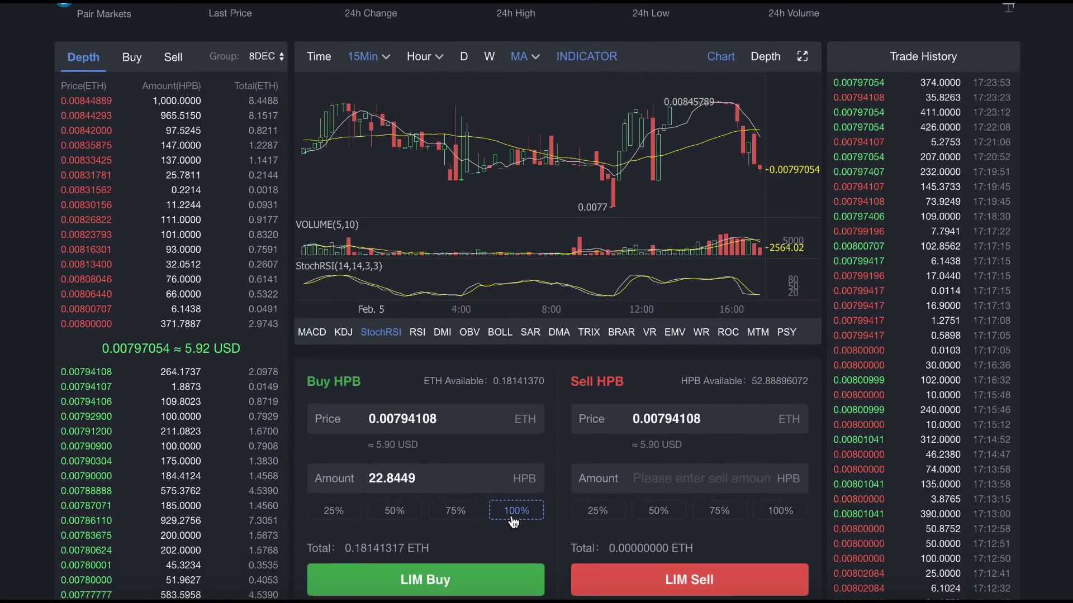
# - Pick a higher buy price from the sell orders in the order book and place the limit buy order for HPB
pyautogui.click(394, 424)
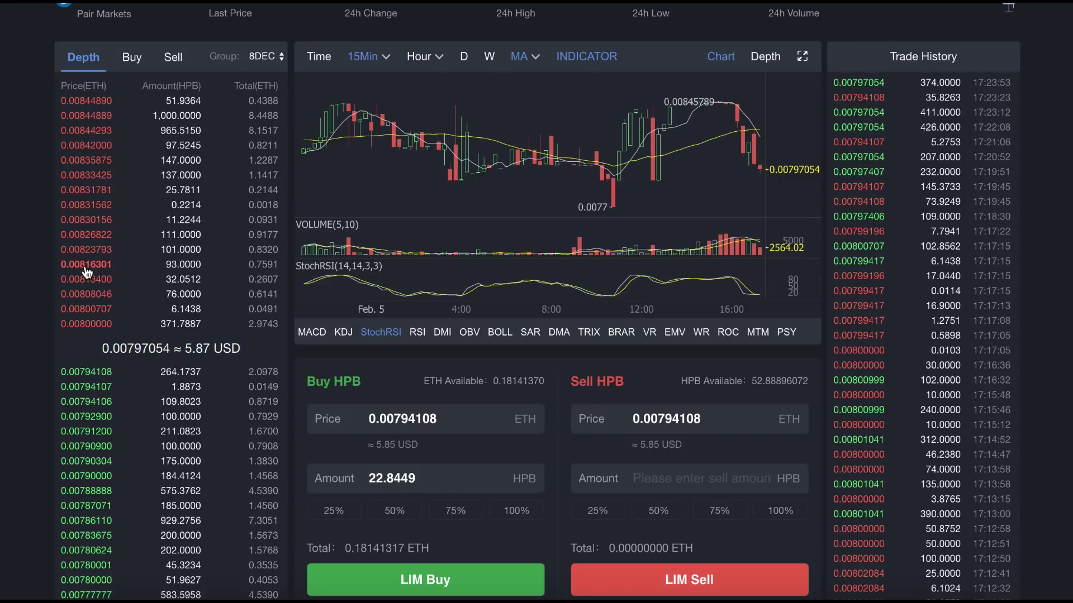
pyautogui.click(83, 279)
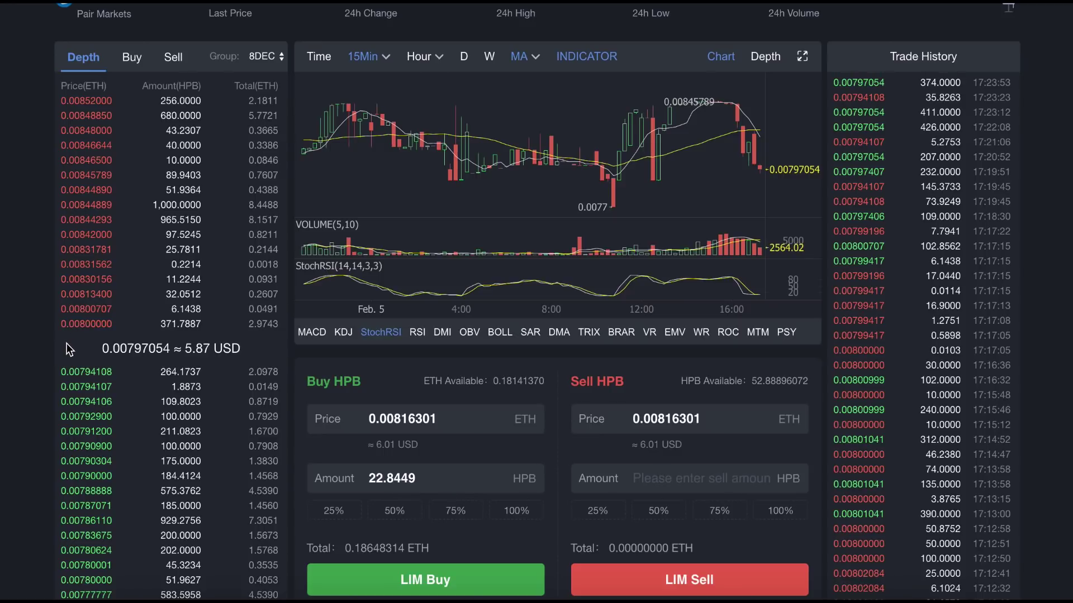
pyautogui.click(82, 266)
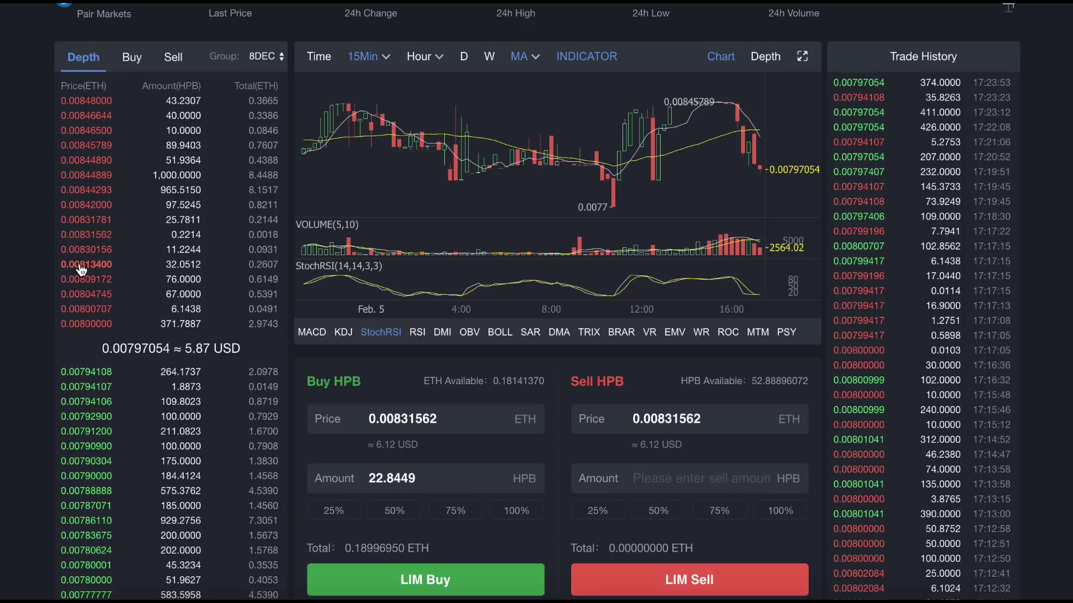
pyautogui.click(421, 580)
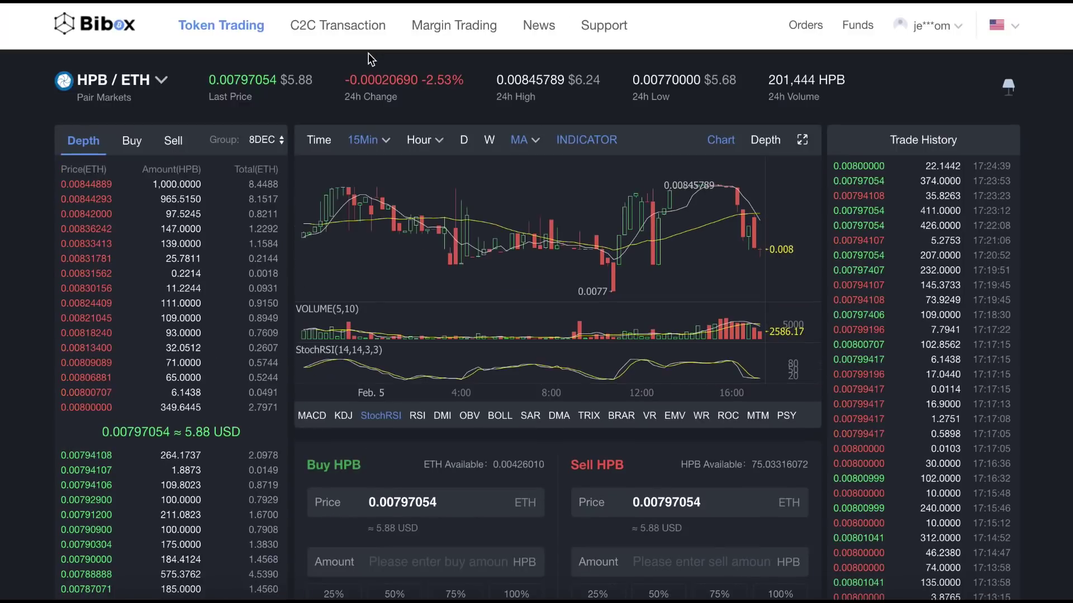
# - Look into the Margin Trading section and open the C2C Transaction site
pyautogui.click(465, 33)
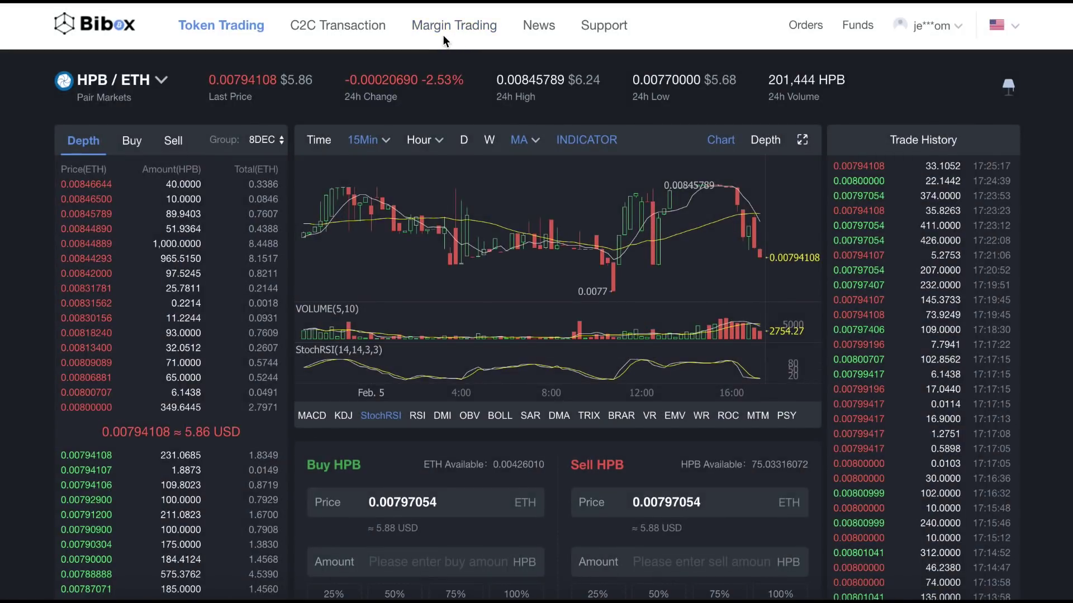
pyautogui.click(336, 32)
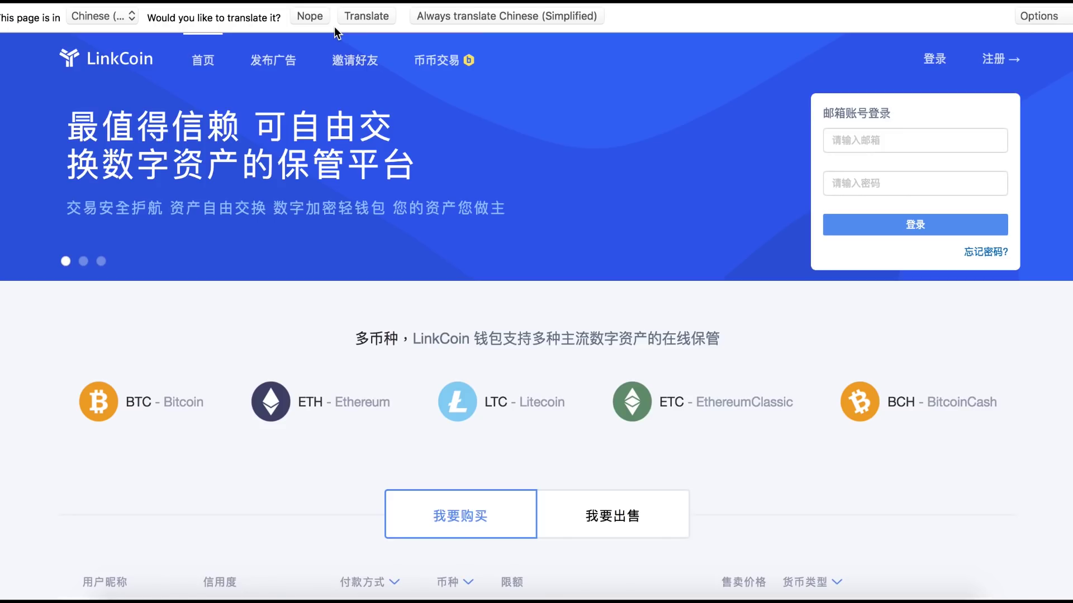